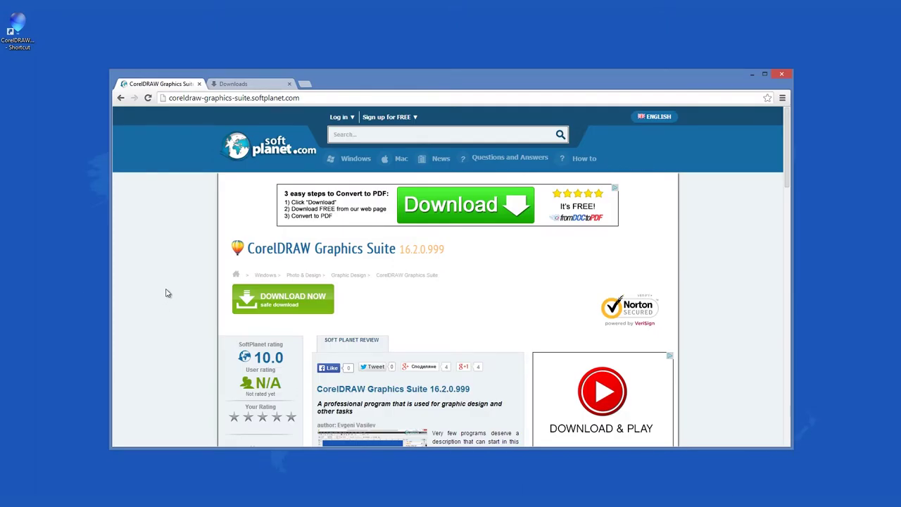
Scroll the SoftPlanet CorelDRAW Graphics Suite page down and back up.
scroll(169, 293, "down", 4)
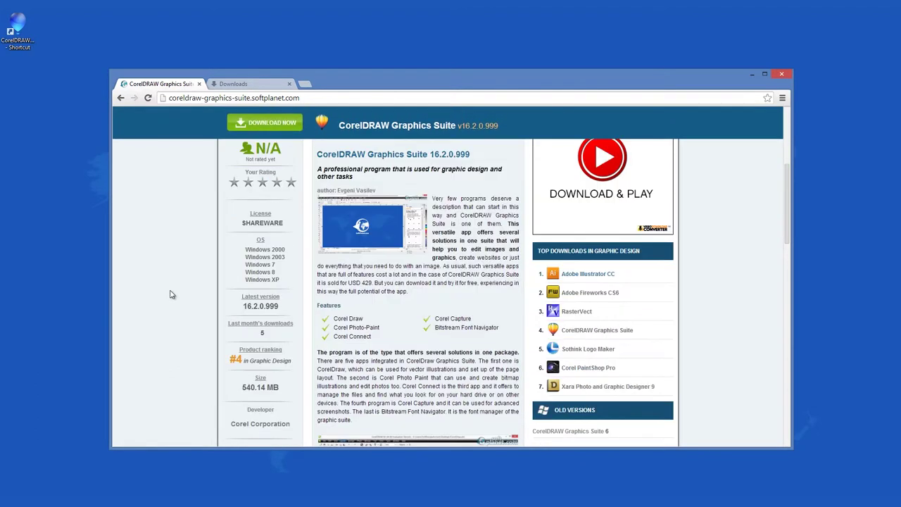
scroll(170, 294, "up", 5)
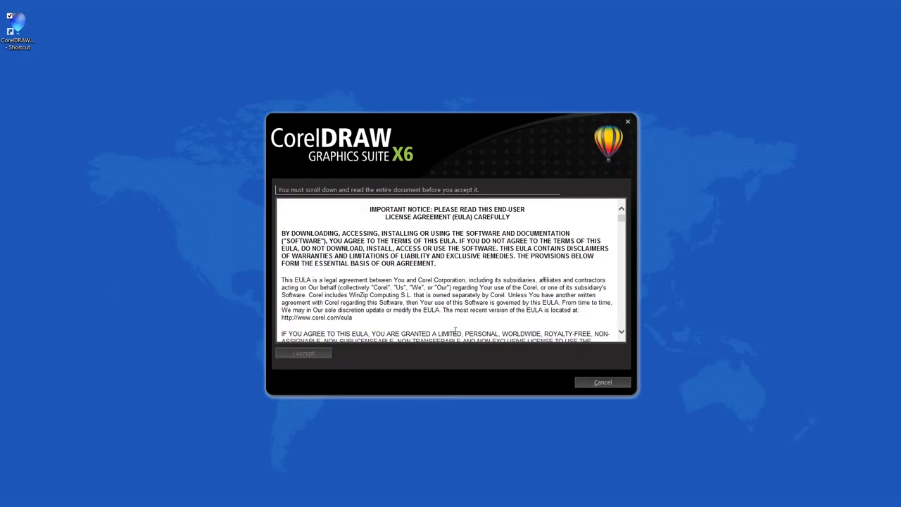
Accept the licence agreement and continue as a trial without a serial number.
left_click_drag(622, 223, 622, 325)
left_click(309, 352)
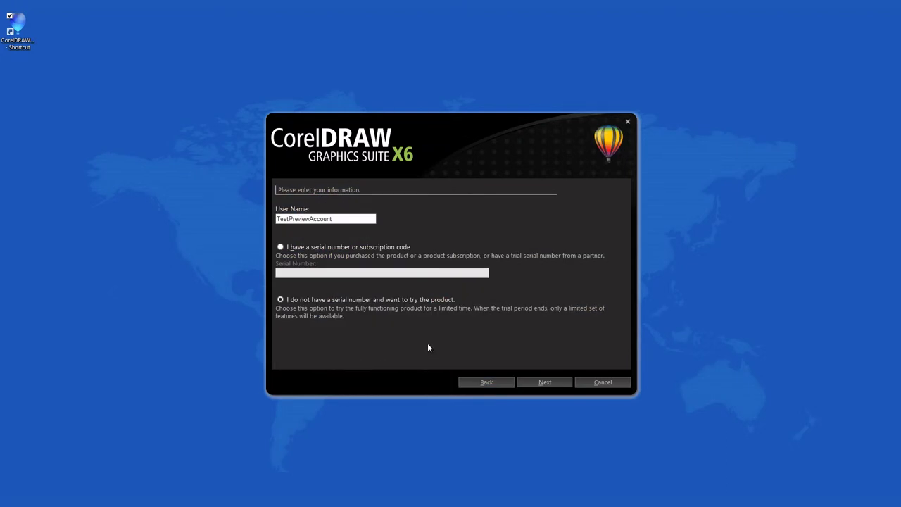
left_click(543, 383)
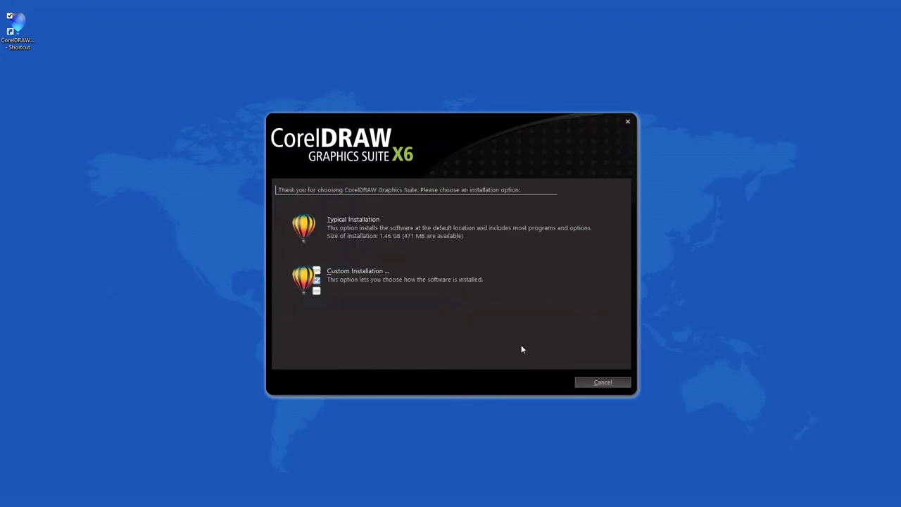
Choose a custom installation, excluding Corel PHOTO-PAINT, Corel CONNECT and Bitstream Font Navigator.
left_click(390, 223)
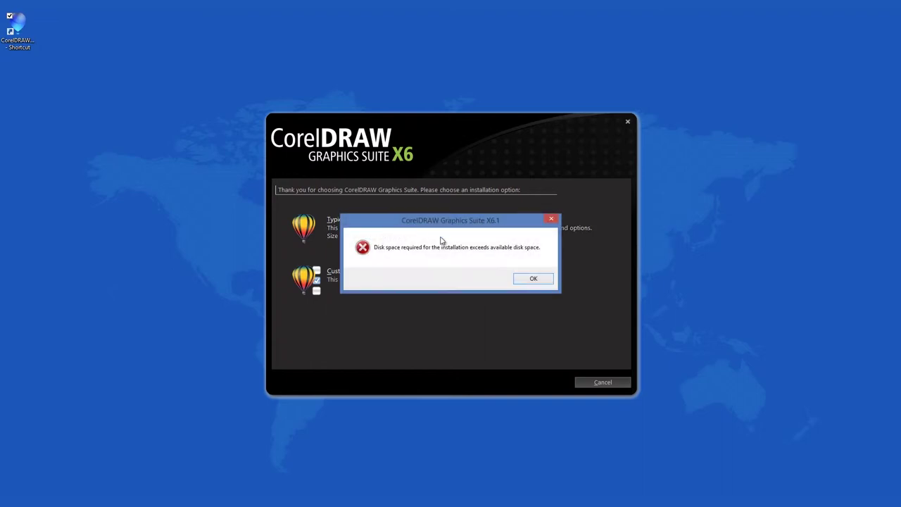
left_click(532, 280)
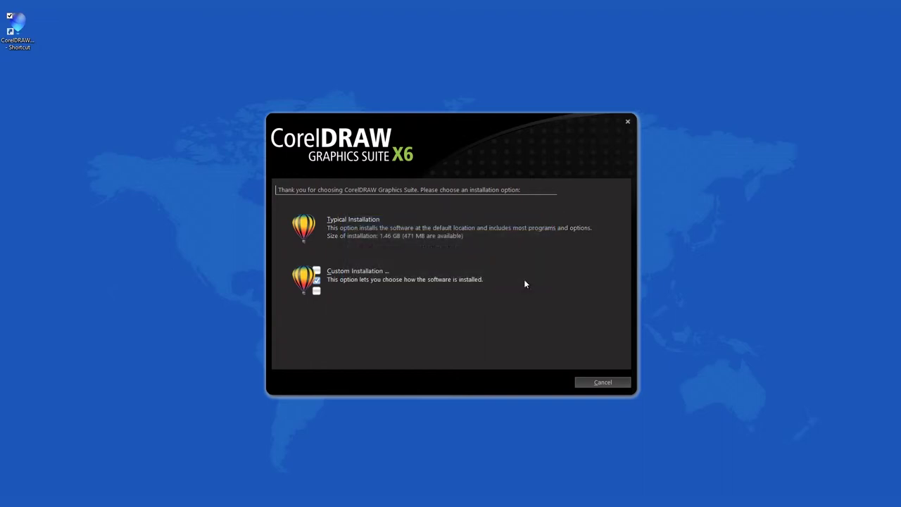
left_click(319, 272)
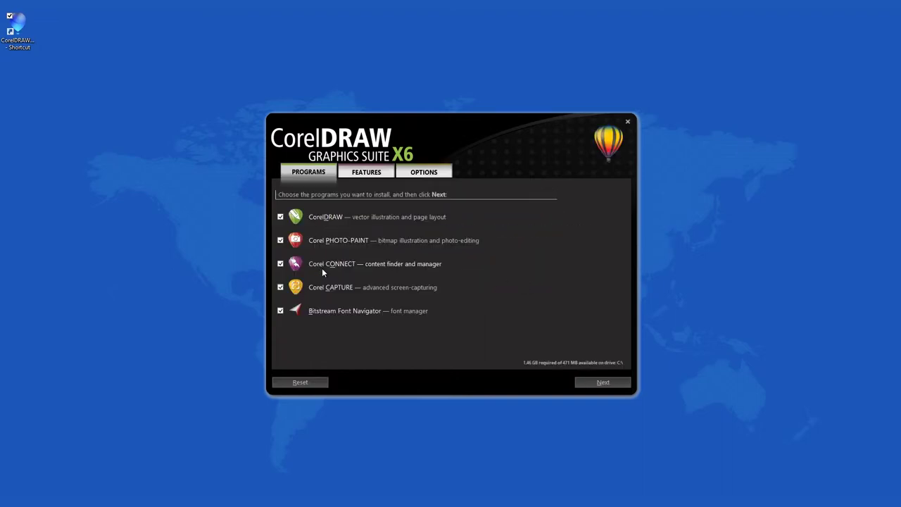
left_click(280, 240)
left_click(280, 263)
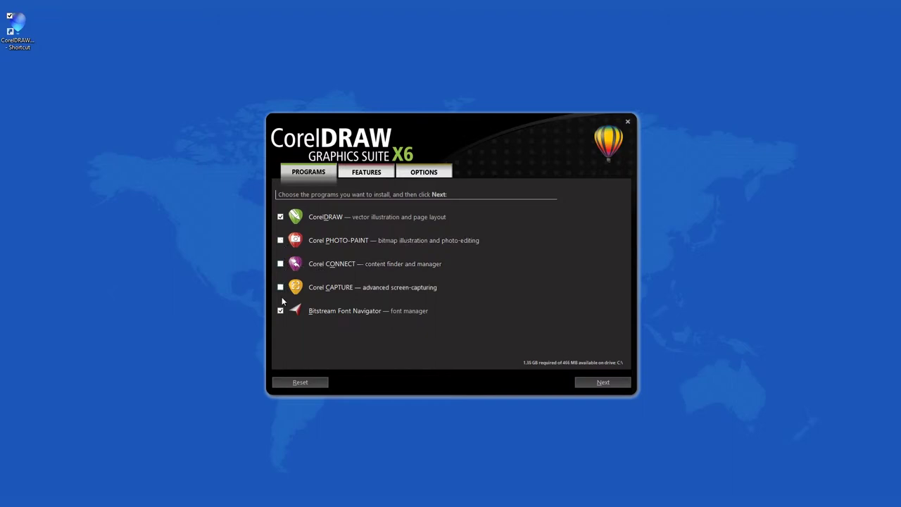
left_click(280, 309)
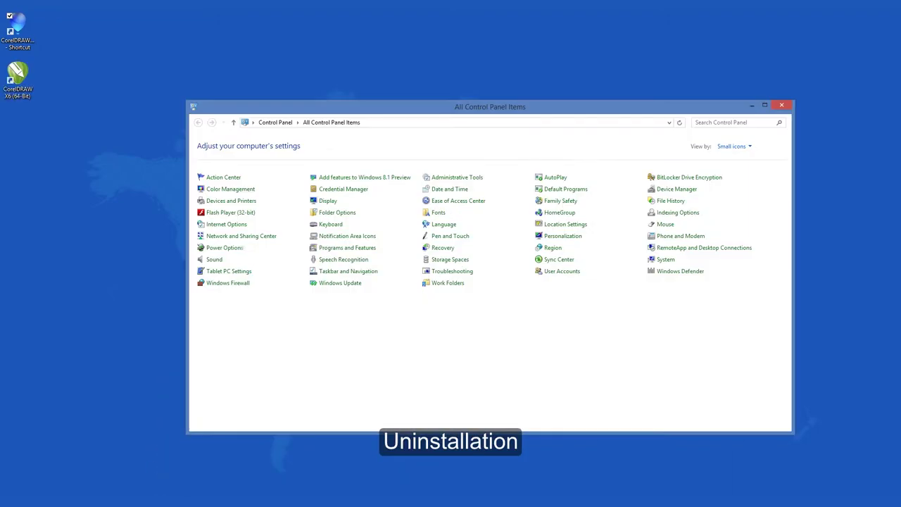
Open Programs and Features and select the CorelDRAW Graphics Suite X6 entry.
left_click(340, 253)
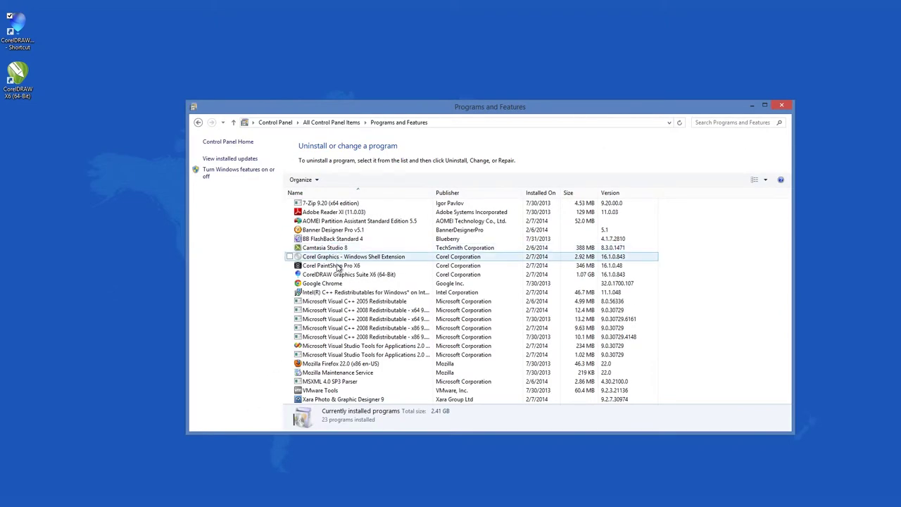
left_click(338, 274)
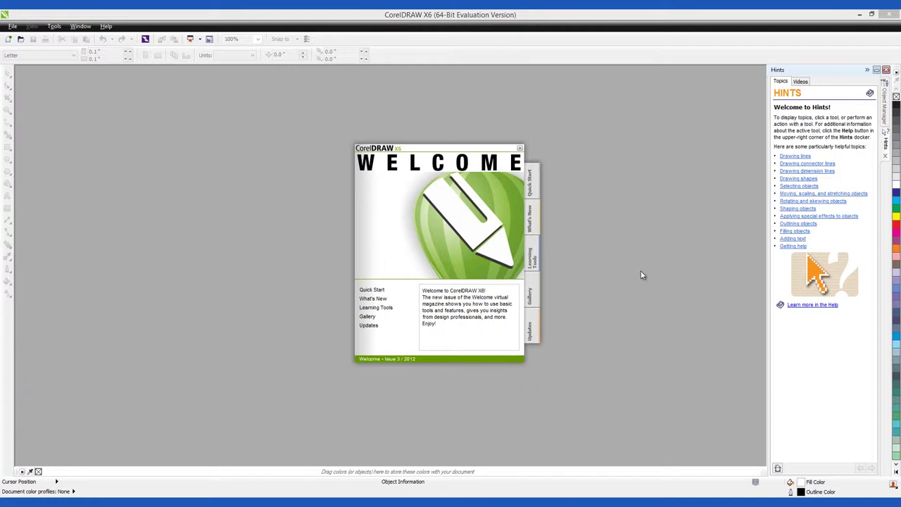
Close the Welcome screen and create a new document with the A4 page size.
left_click(519, 148)
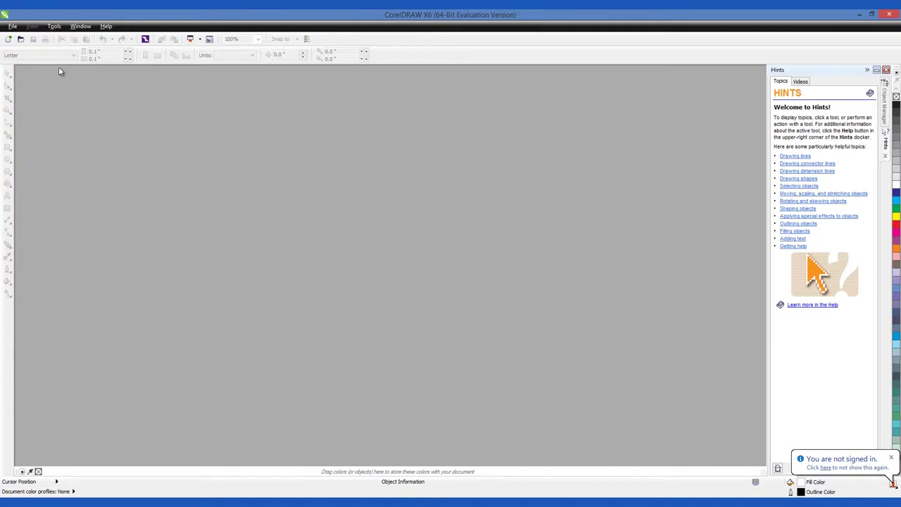
left_click(13, 26)
left_click(23, 34)
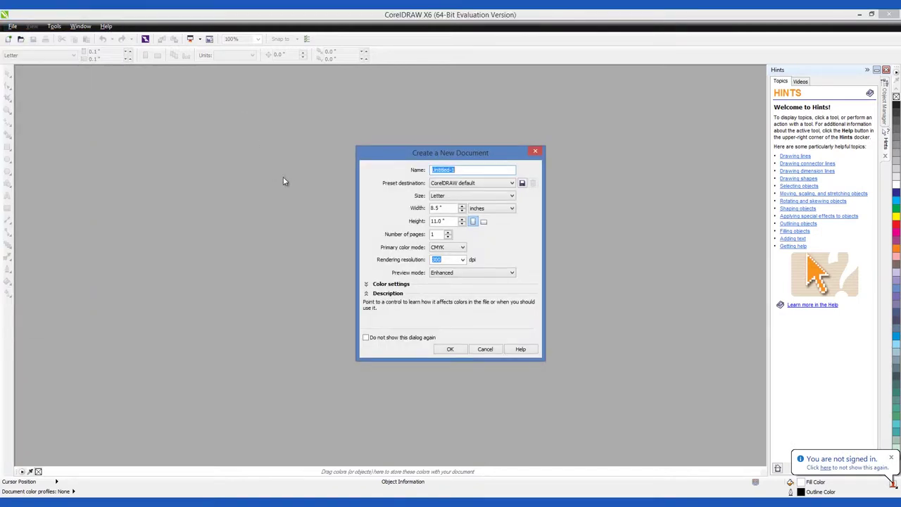
left_click(453, 196)
scroll(464, 271, "down", 5)
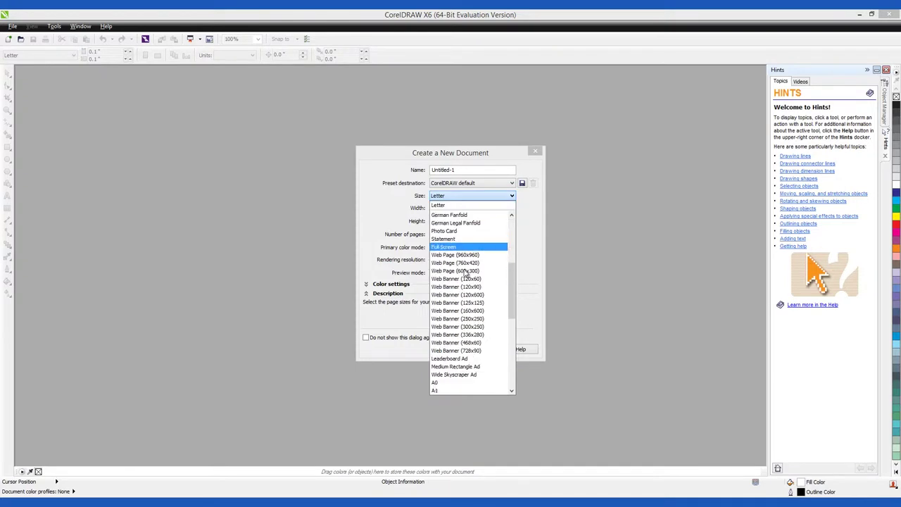
scroll(465, 271, "down", 5)
left_click(451, 271)
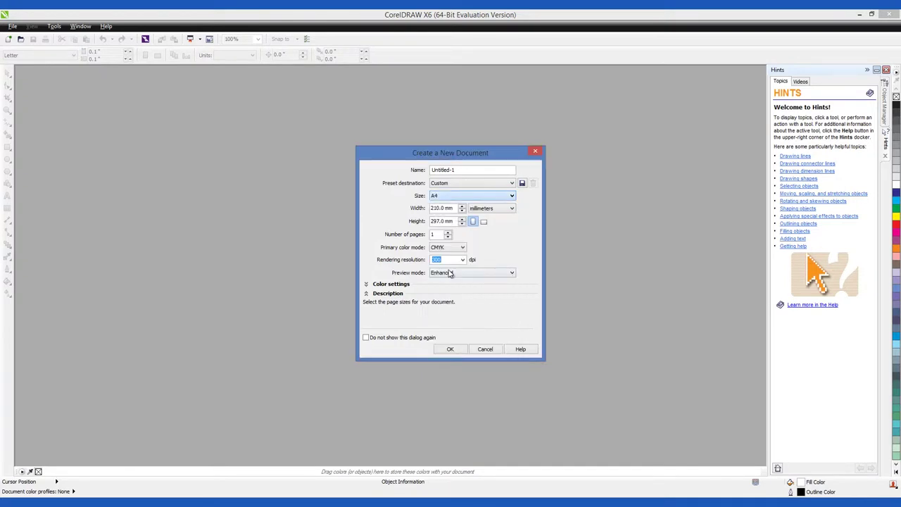
left_click(450, 349)
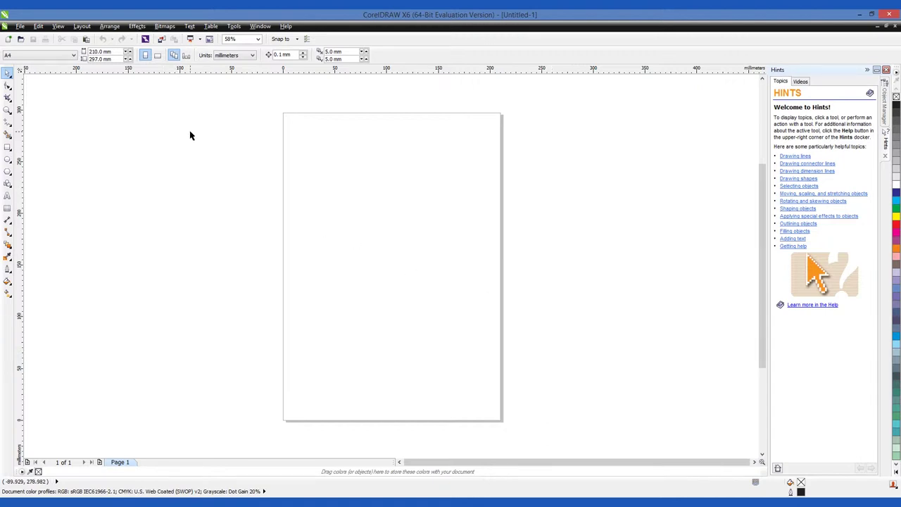
Open the Help menu to view its resources and tutorials.
left_click(286, 26)
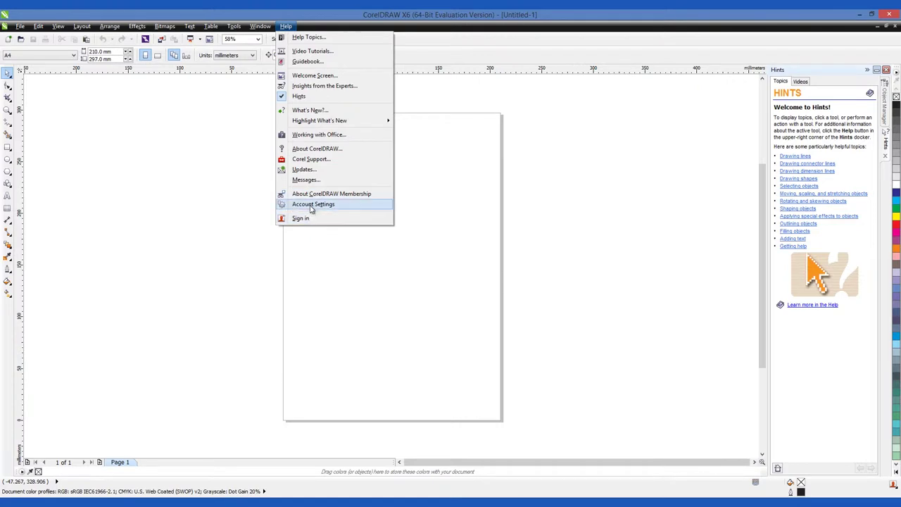
left_click(311, 204)
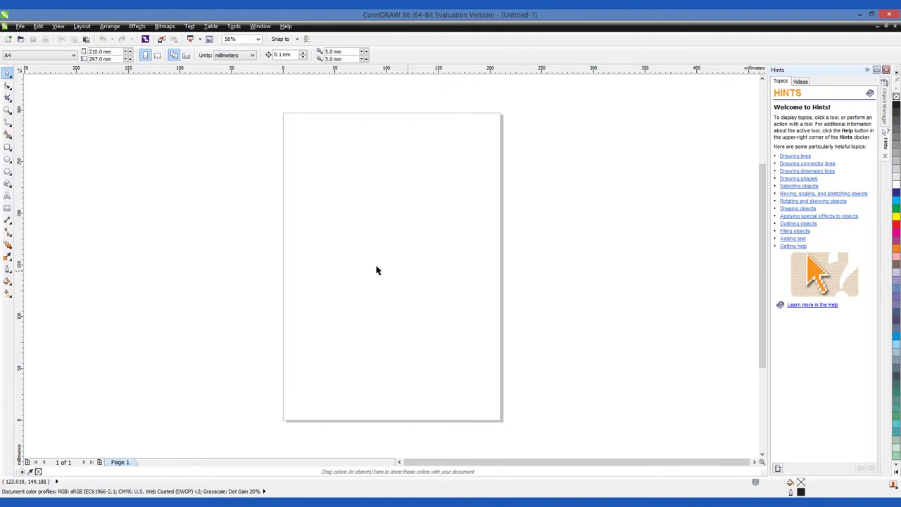
left_click(21, 27)
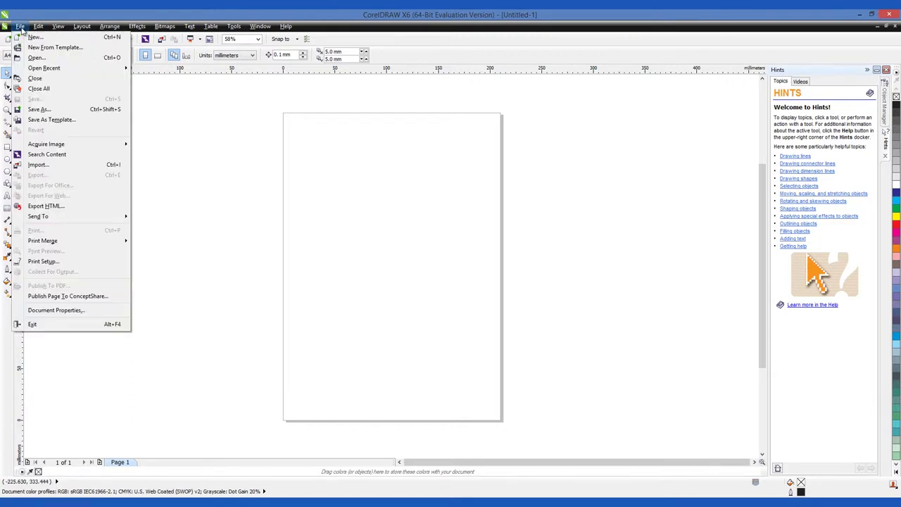
mouse_move(38, 32)
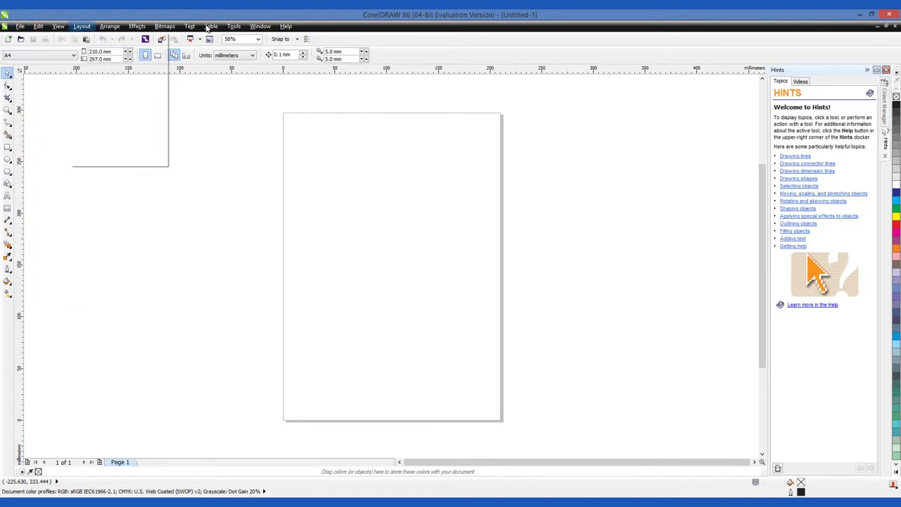
mouse_move(261, 28)
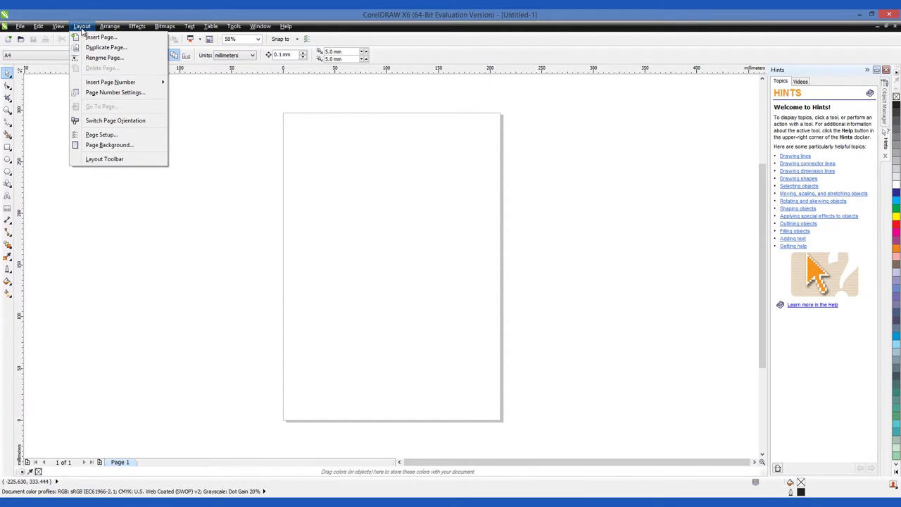
mouse_move(161, 30)
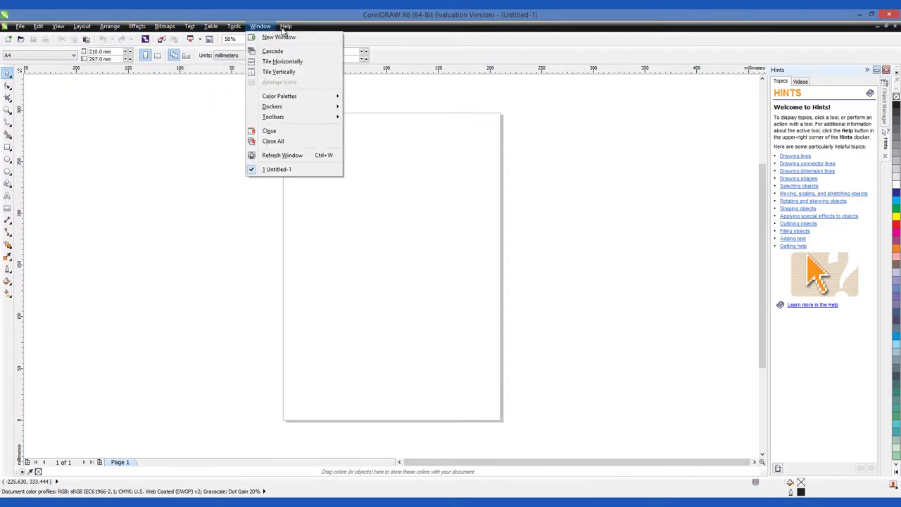
Set the page to the Web Page (960x960) preset and the units to centimeters.
left_click(111, 103)
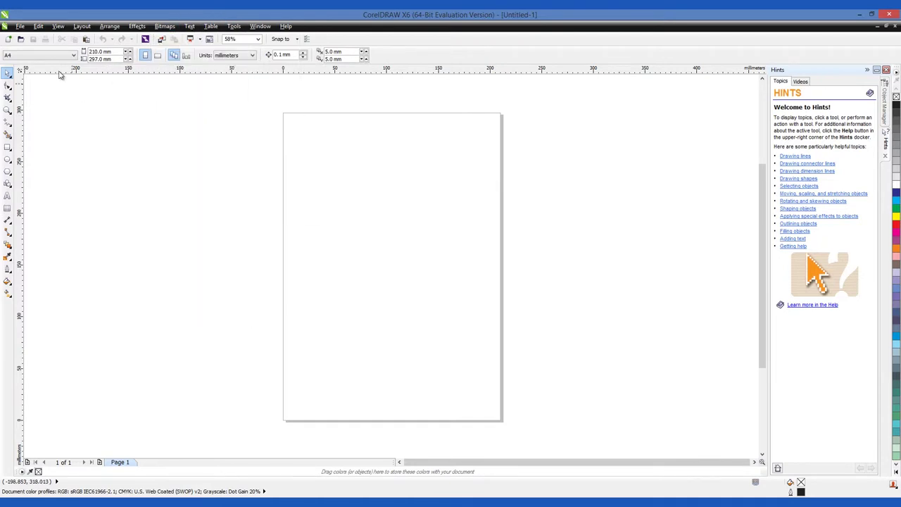
left_click(74, 55)
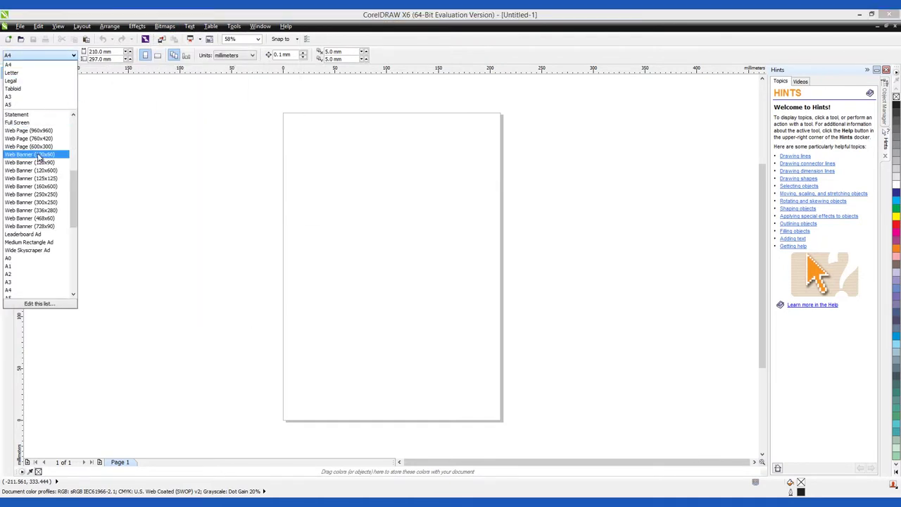
left_click(29, 131)
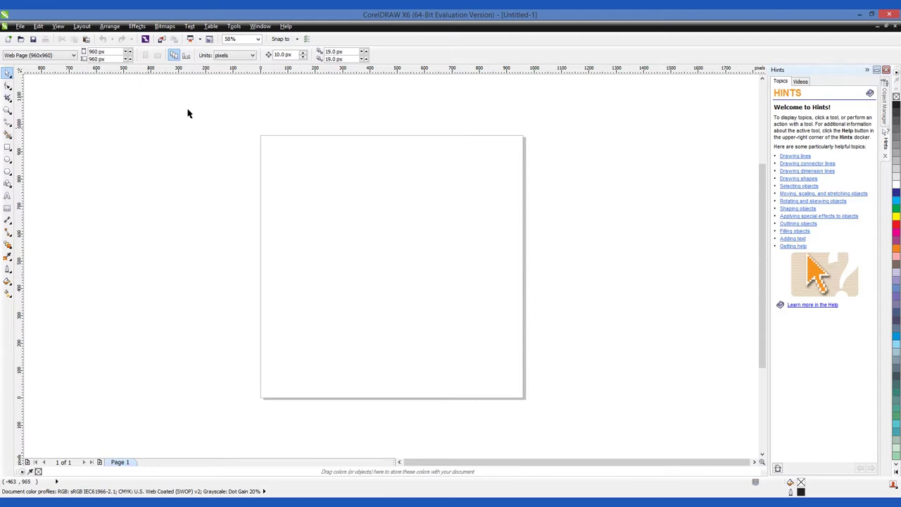
left_click(248, 56)
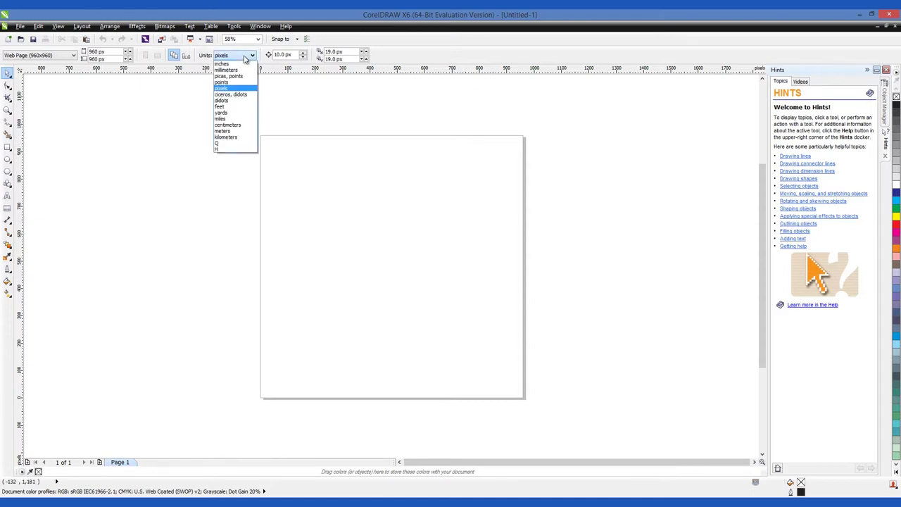
left_click(228, 125)
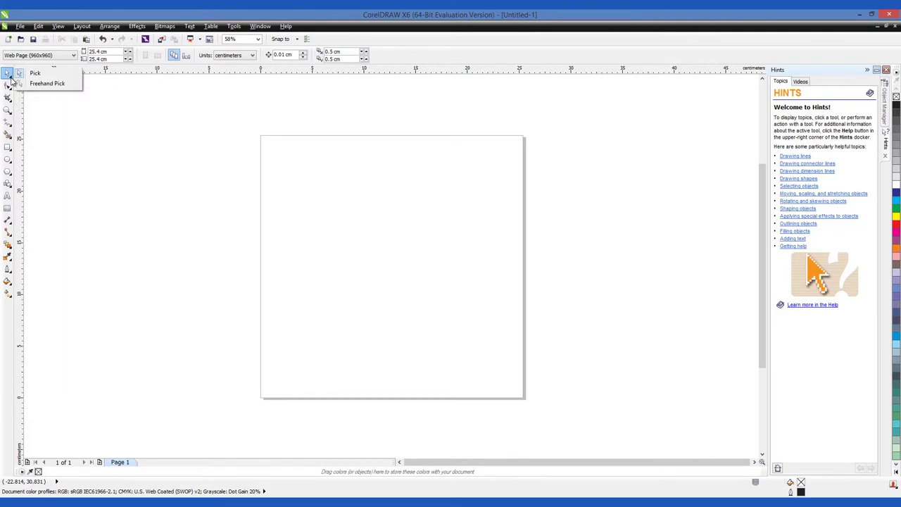
Draw a pentagon, about 9.4 × 8.9 cm, in the page's upper left and select it.
left_click(8, 172)
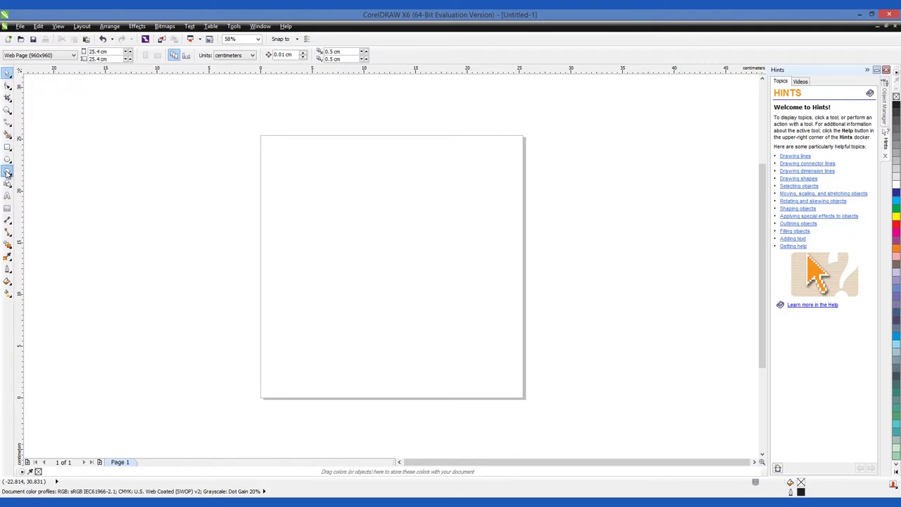
left_click_drag(300, 180, 402, 284)
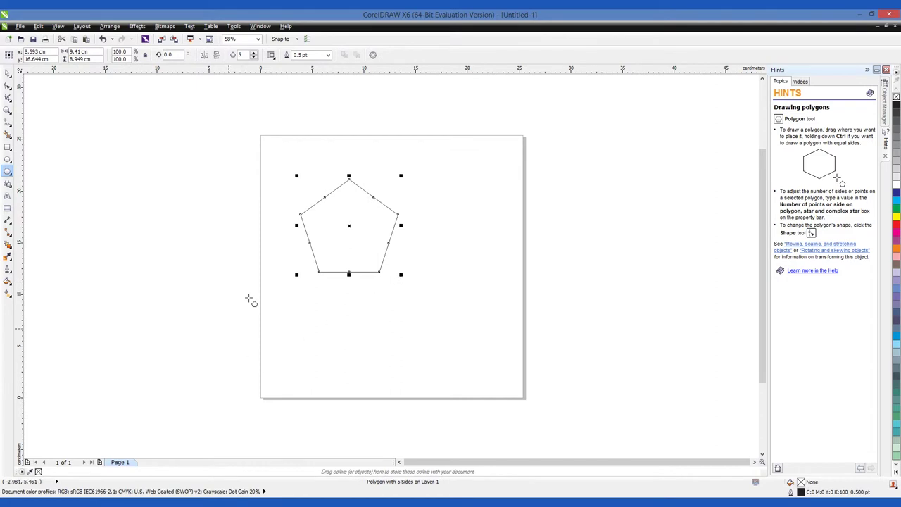
left_click(342, 242)
left_click(7, 80)
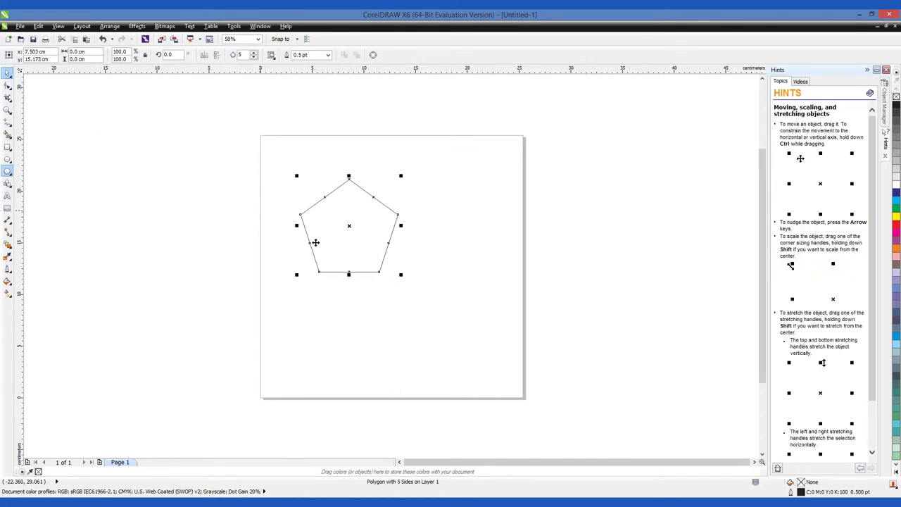
left_click(316, 244)
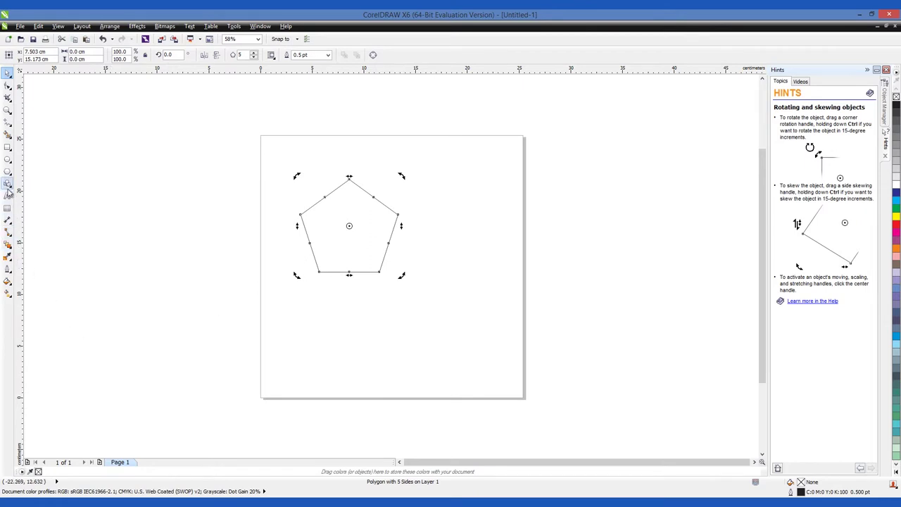
Switch to the Smart Fill tool.
left_click(7, 135)
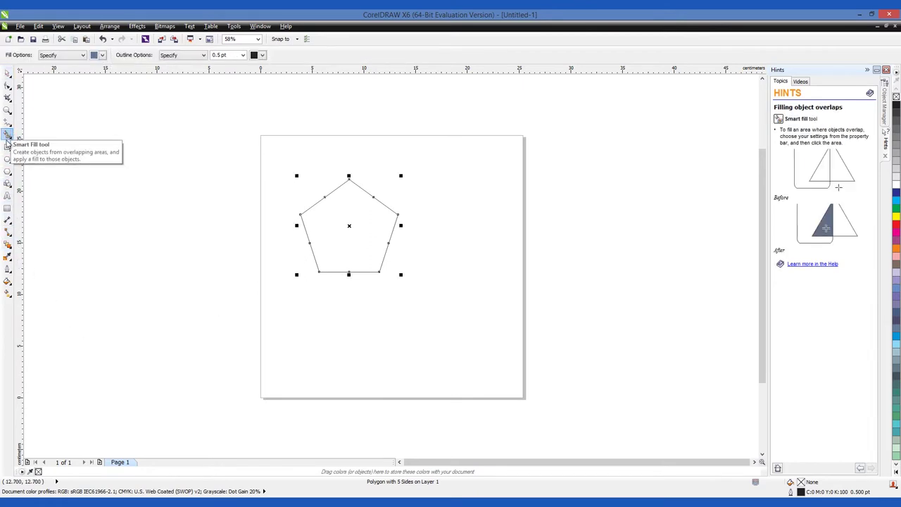
Give the pentagon a Uniform Fill of solid Blue (C100 M100 Y0 K0).
left_click(7, 138)
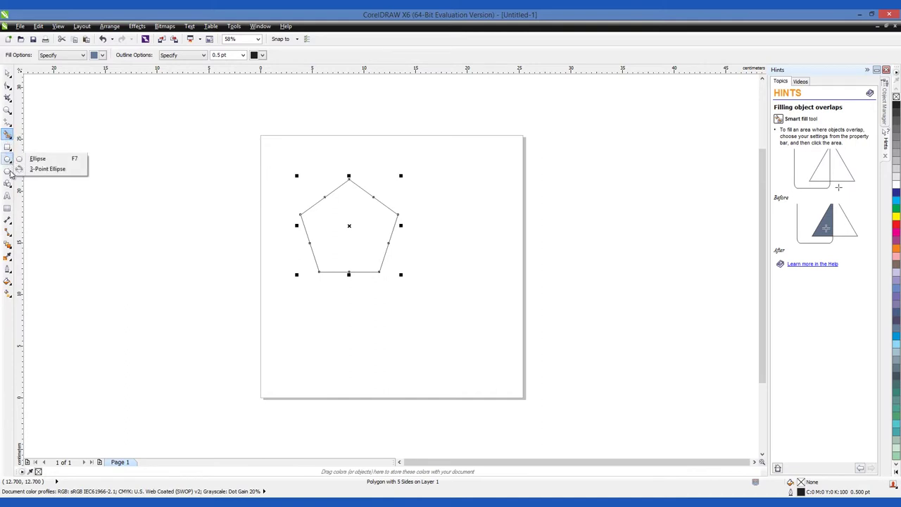
left_click(7, 282)
left_click(7, 283)
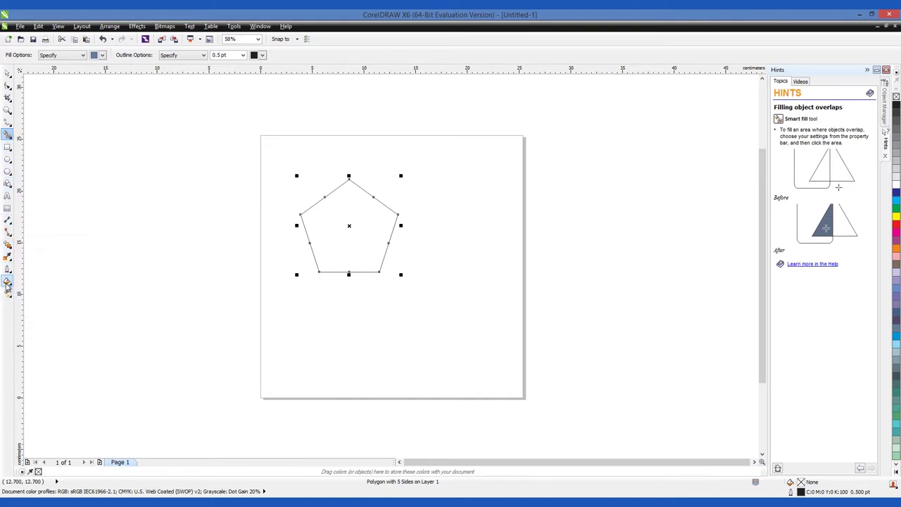
left_click(7, 283)
left_click(42, 282)
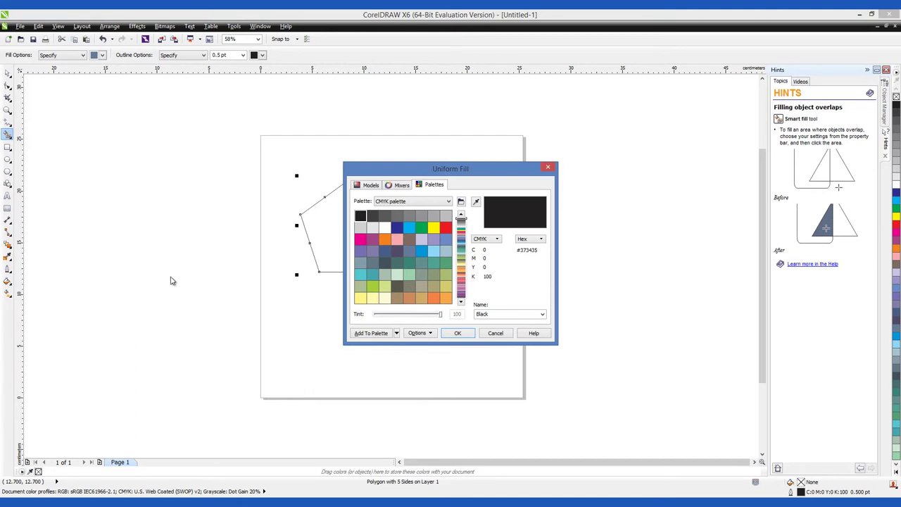
left_click(397, 227)
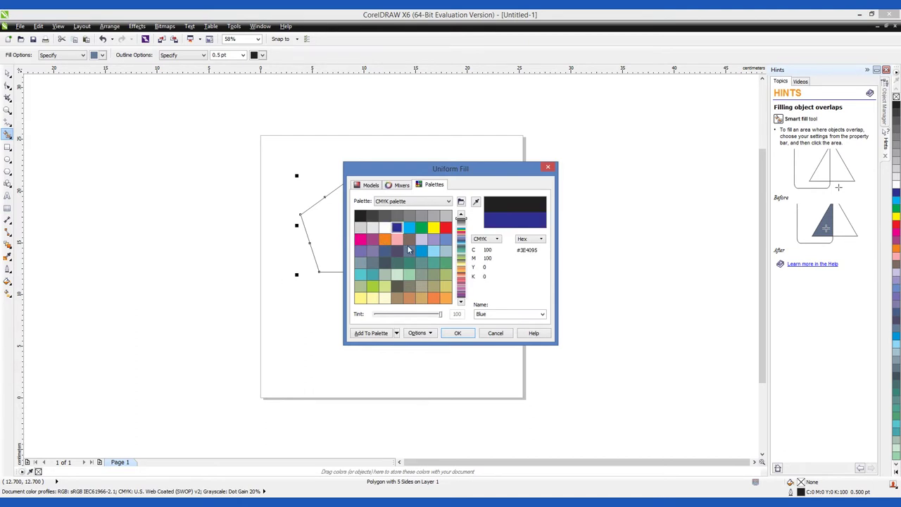
left_click(456, 333)
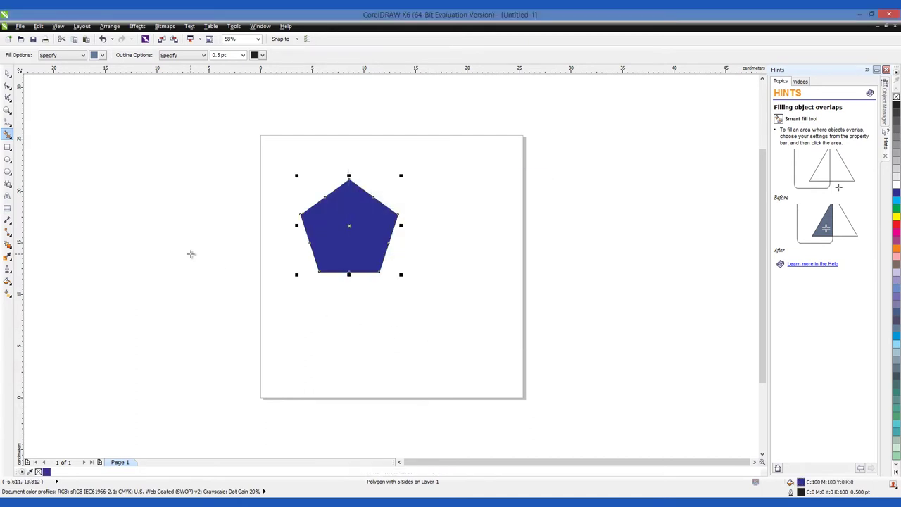
left_click(20, 26)
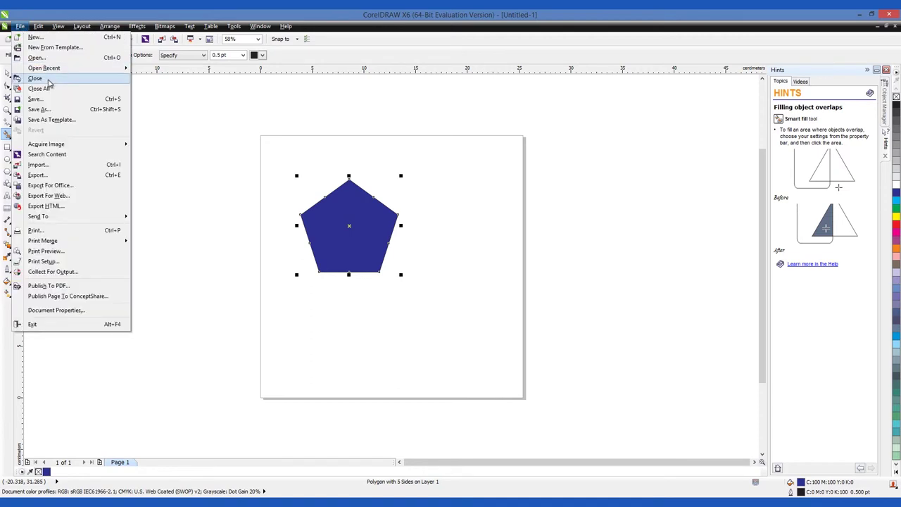
left_click(53, 110)
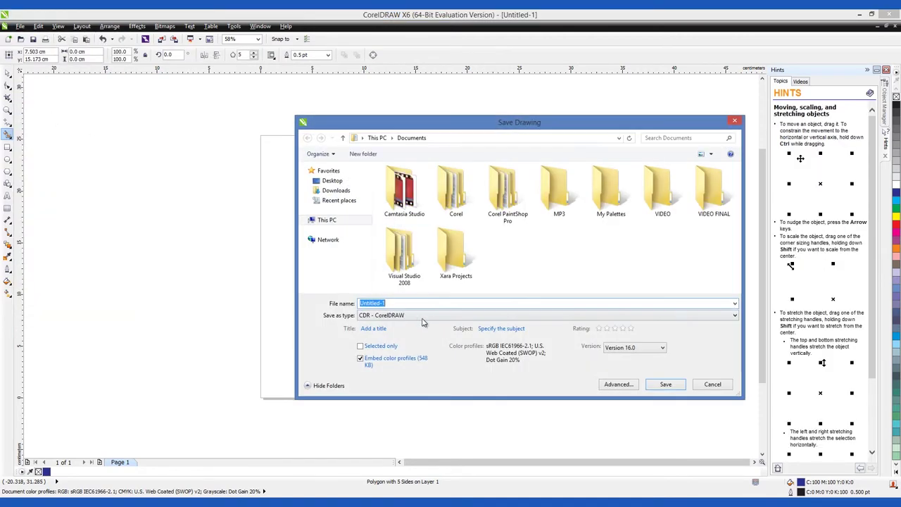
left_click(422, 315)
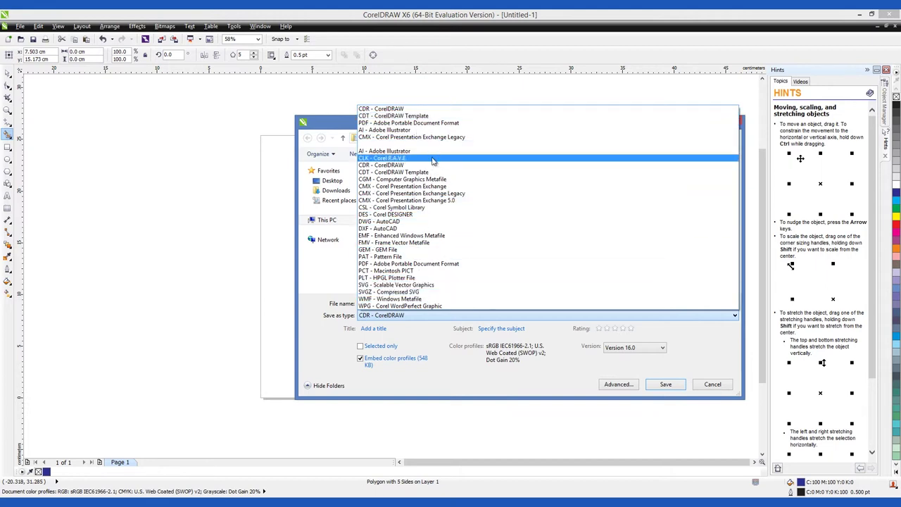
left_click(709, 388)
left_click(708, 387)
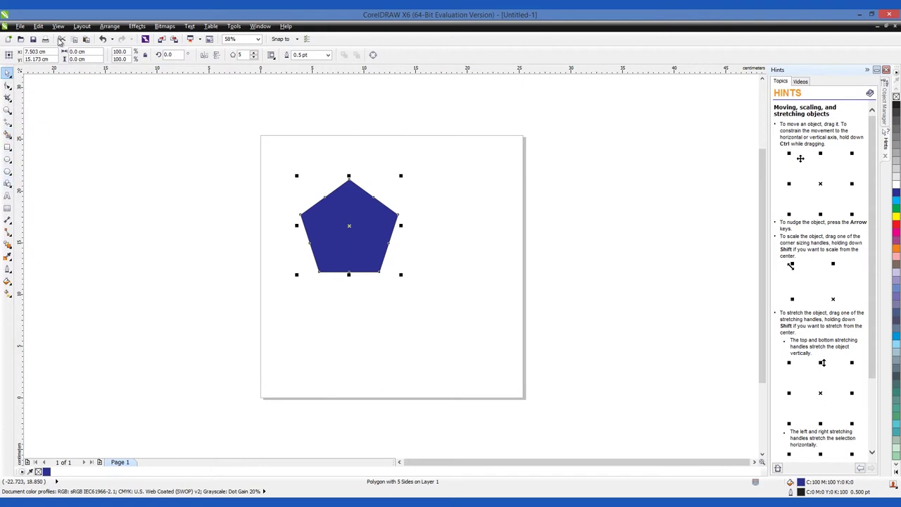
left_click(19, 26)
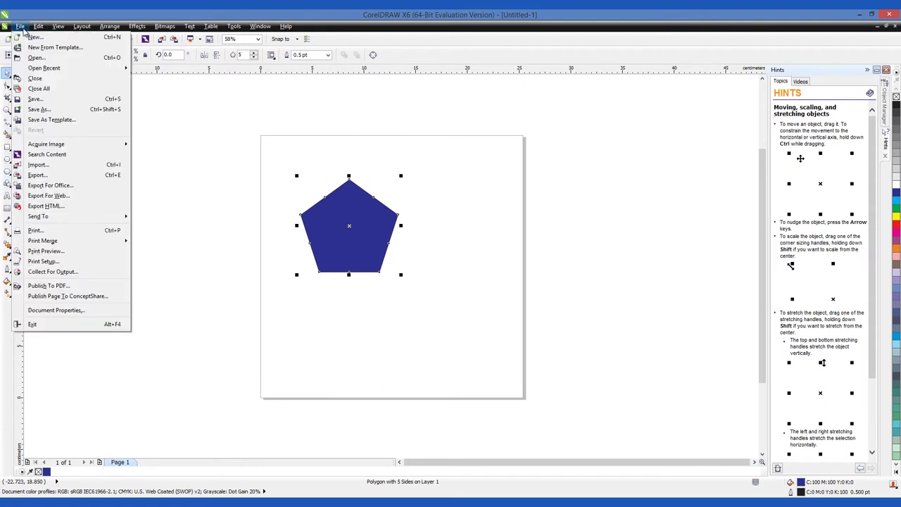
left_click(51, 111)
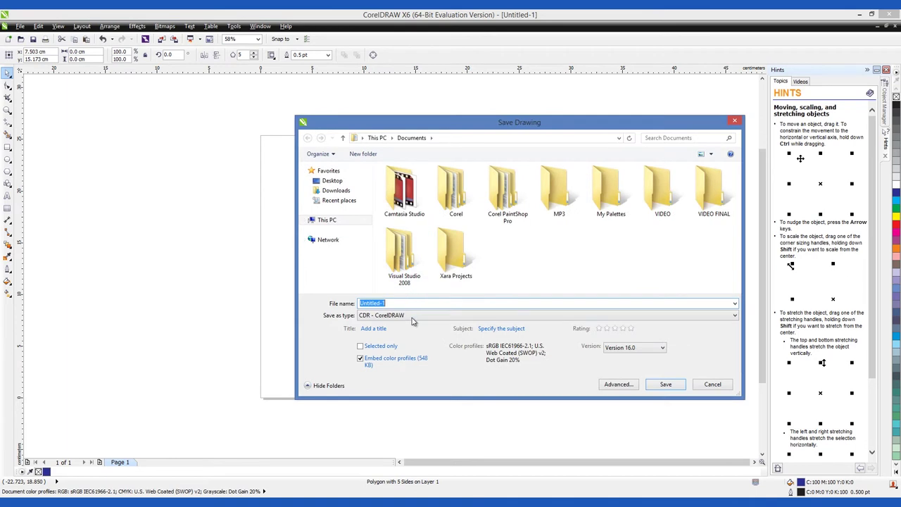
left_click(413, 318)
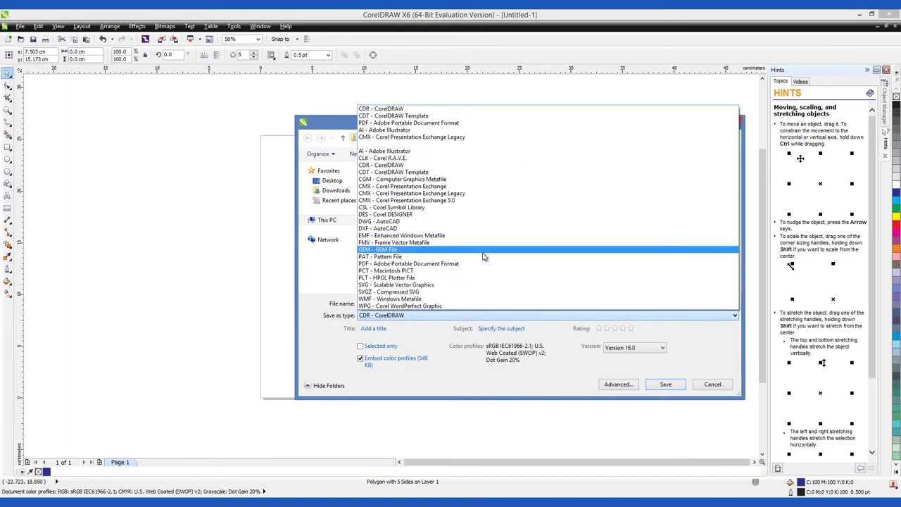
left_click(703, 389)
left_click(710, 384)
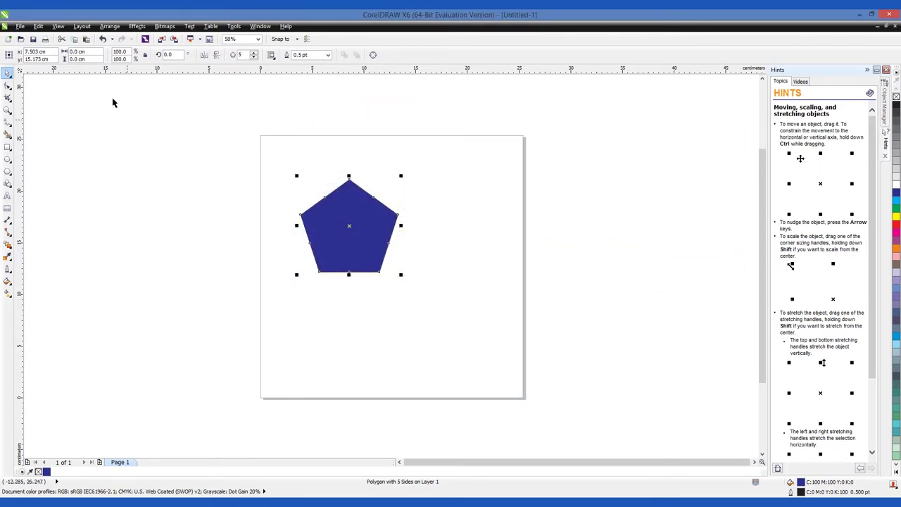
Browse the Edit, View, Arrange and Effects menus, then choose Effects > Blend.
left_click(38, 27)
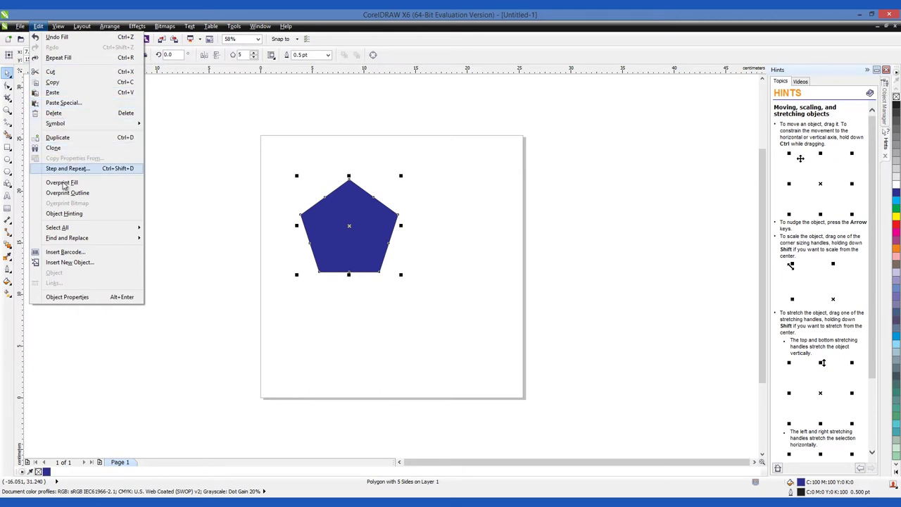
mouse_move(63, 26)
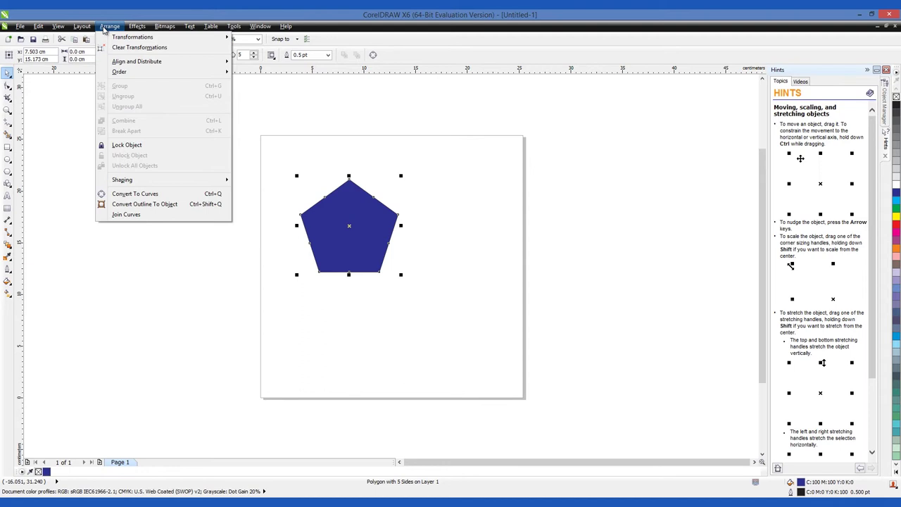
mouse_move(138, 29)
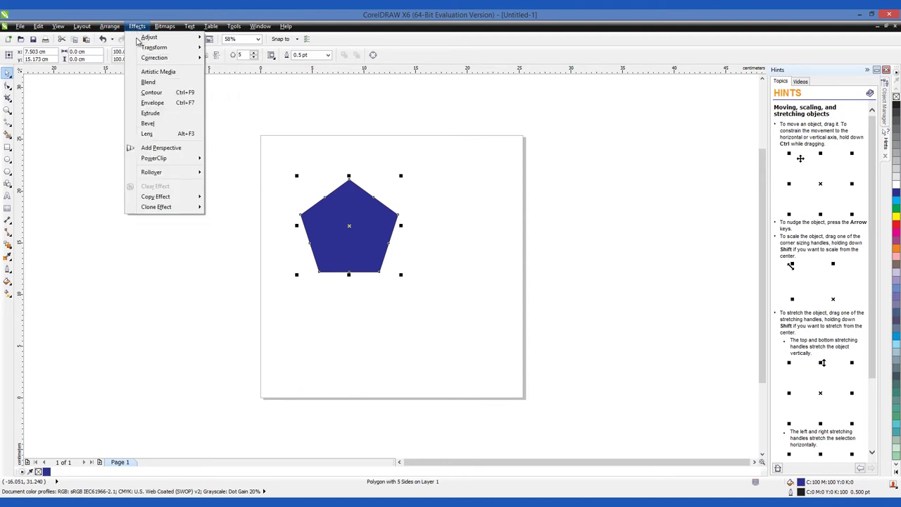
left_click(148, 82)
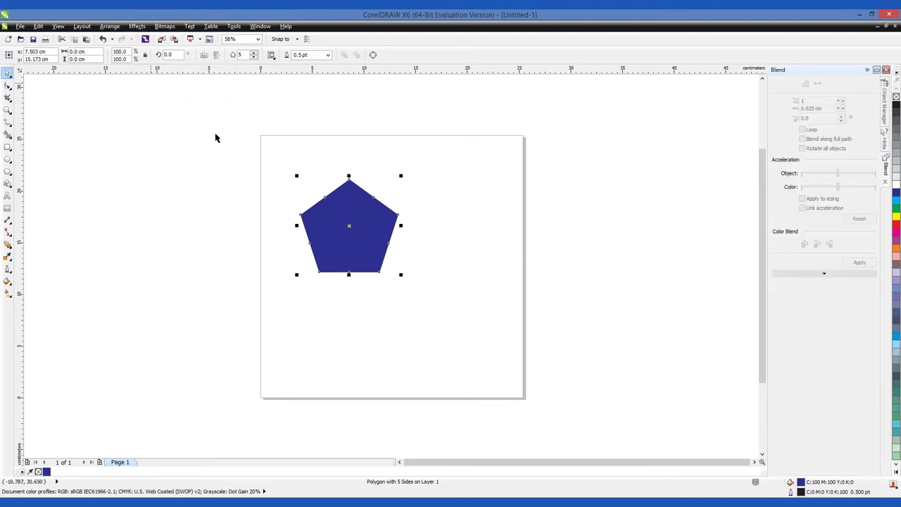
Nudge the pentagon down-right, expand the Blend options, and browse the Bitmaps and Tools menus.
left_click_drag(341, 242, 345, 248)
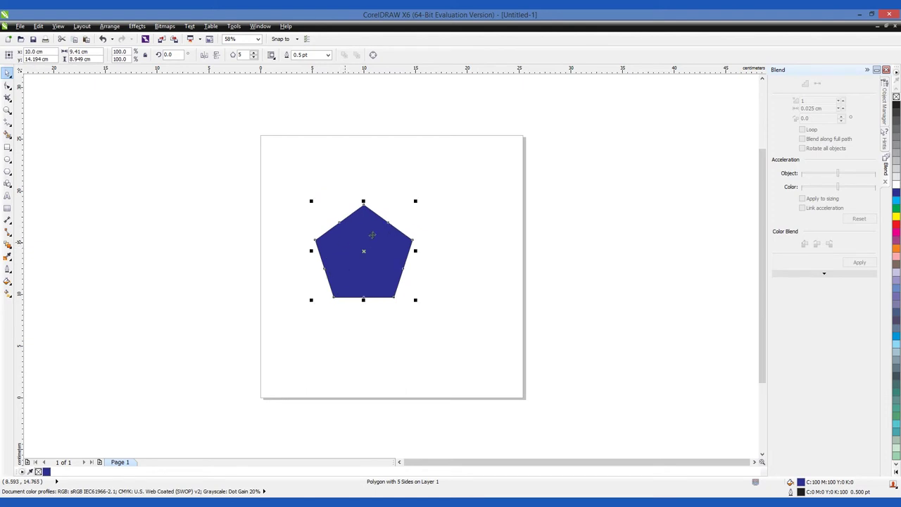
left_click(823, 273)
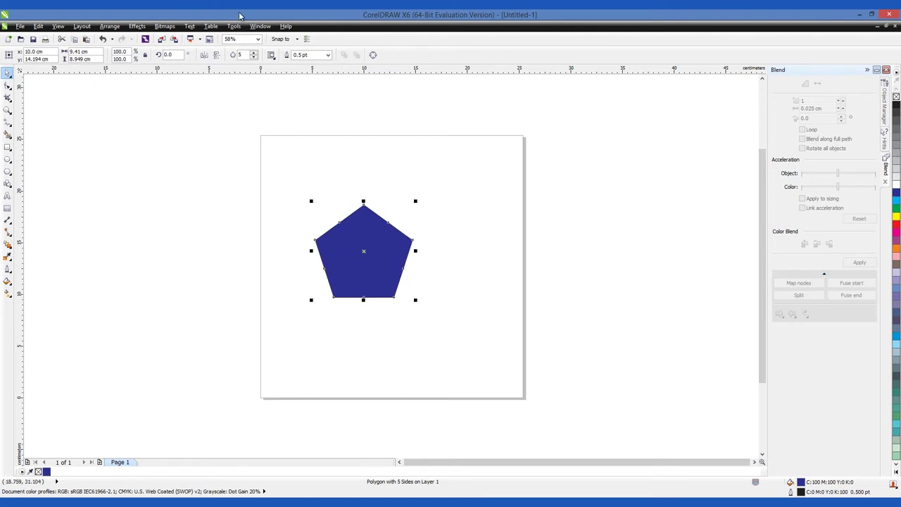
left_click(165, 26)
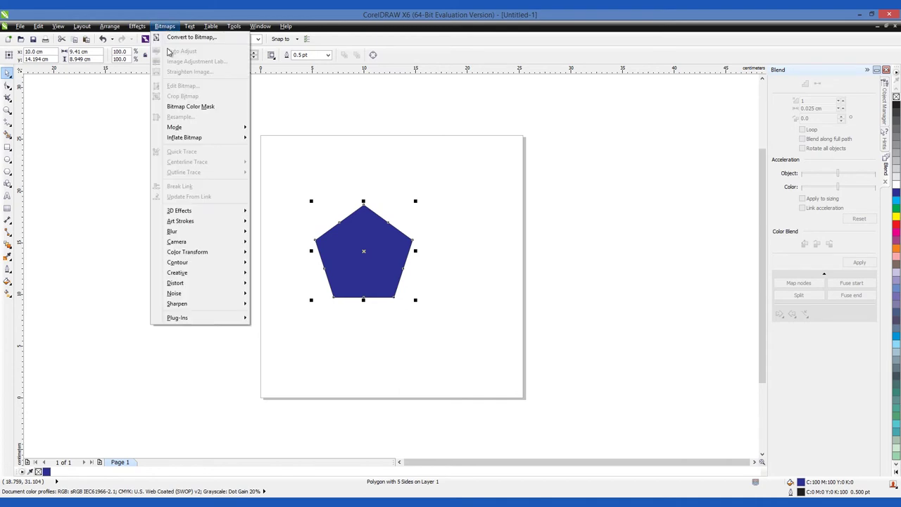
mouse_move(209, 216)
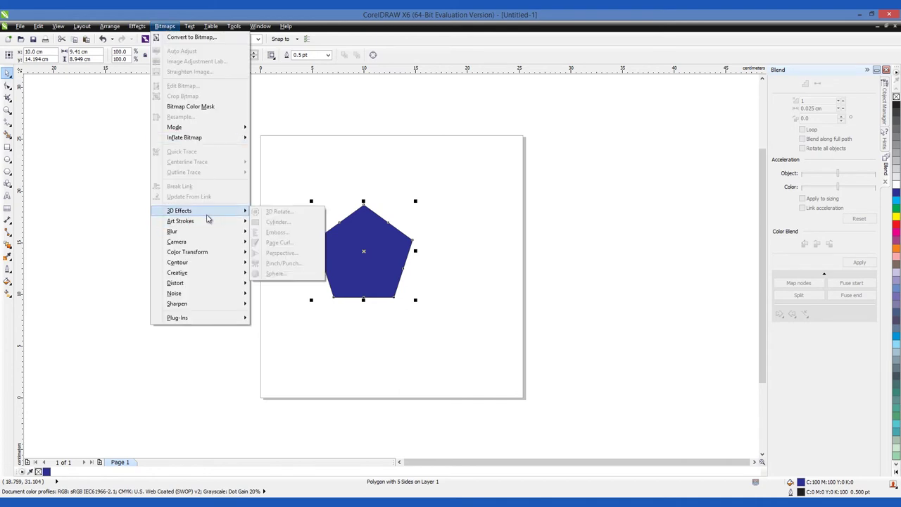
mouse_move(201, 238)
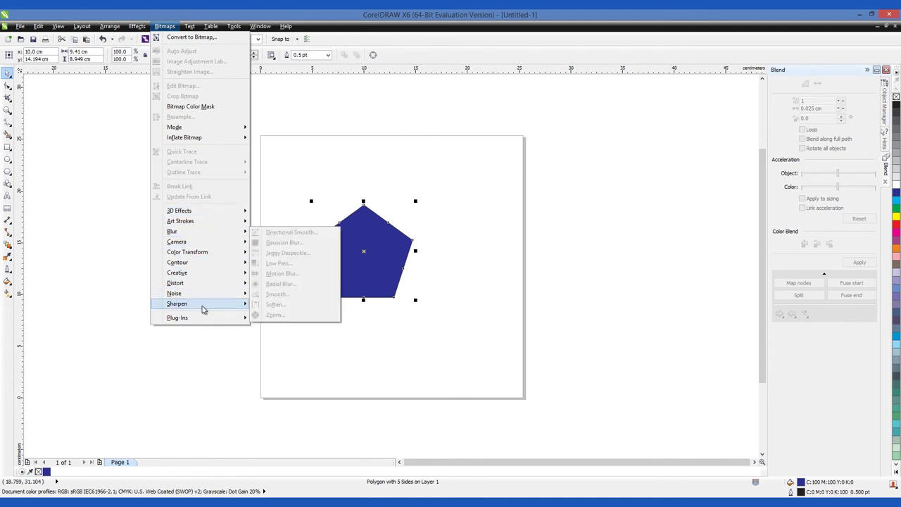
mouse_move(198, 322)
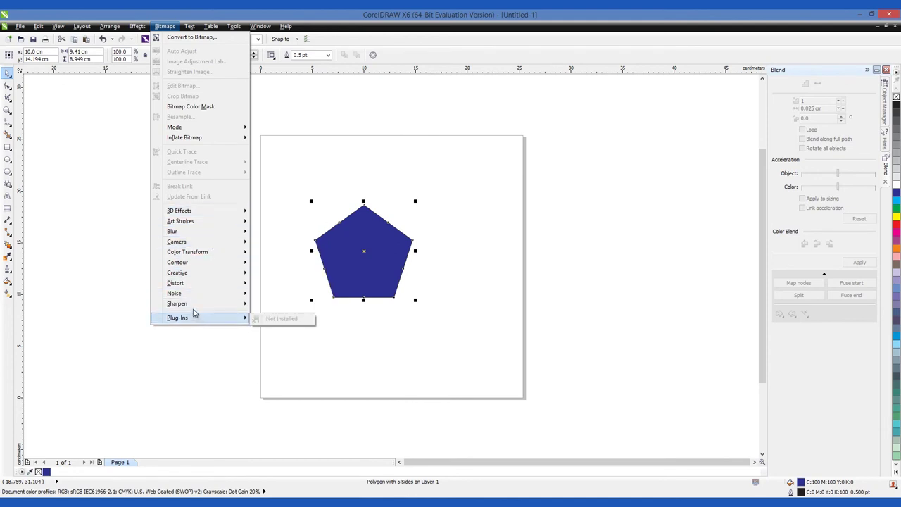
mouse_move(190, 29)
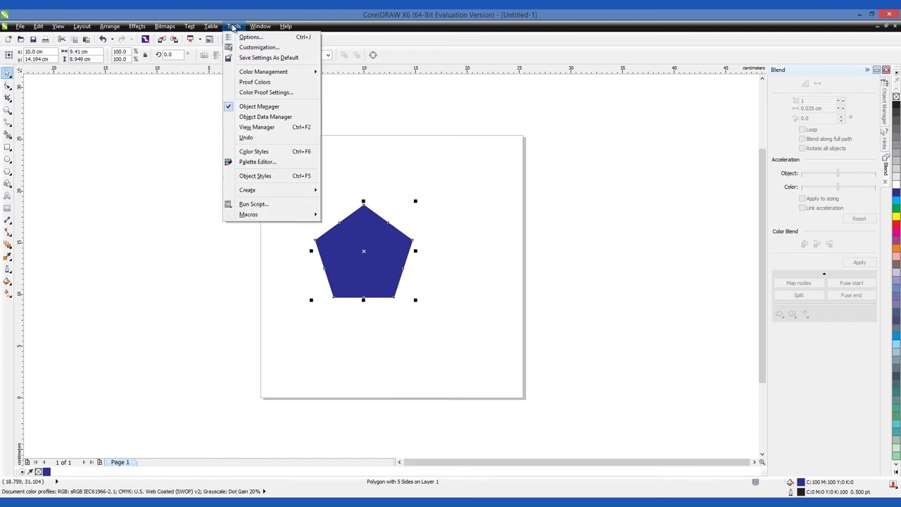
Cascade, then tile, the Untitled-1 window, and switch to Chrome's SoftPlanet CorelDRAW download page.
mouse_move(275, 32)
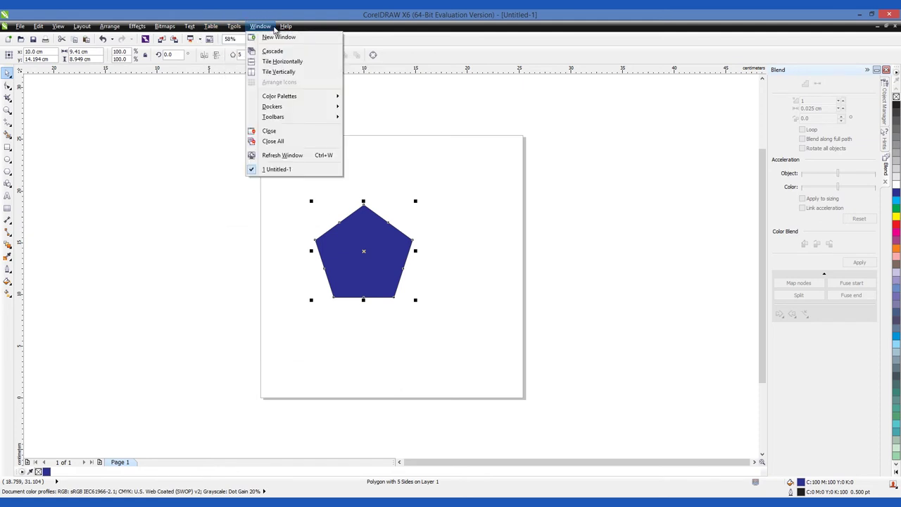
left_click(272, 51)
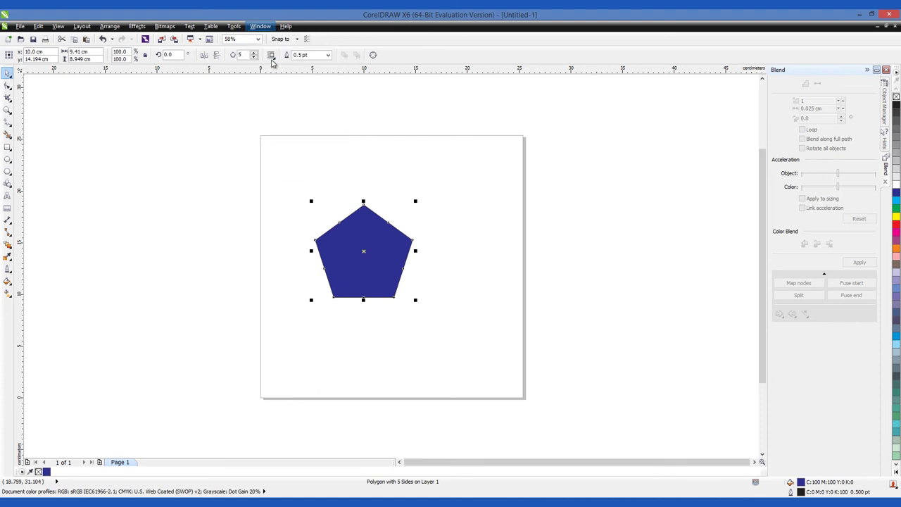
left_click(260, 26)
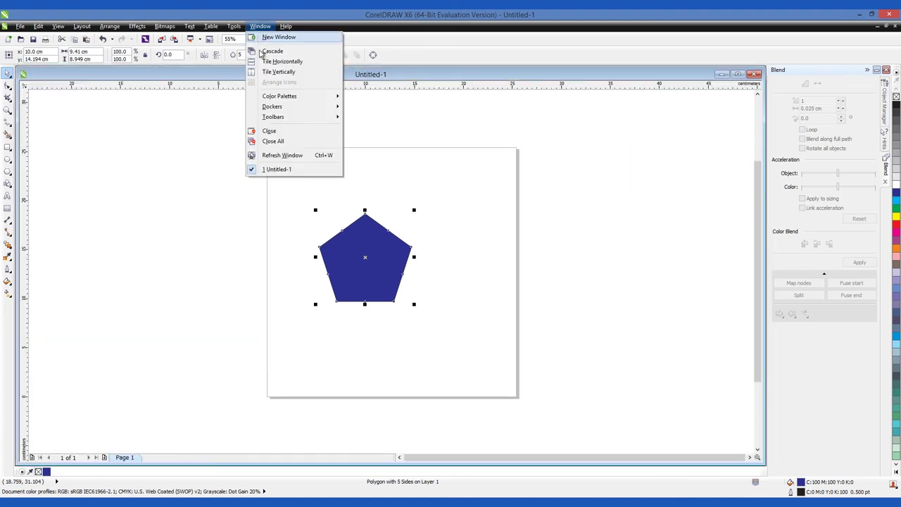
left_click(265, 74)
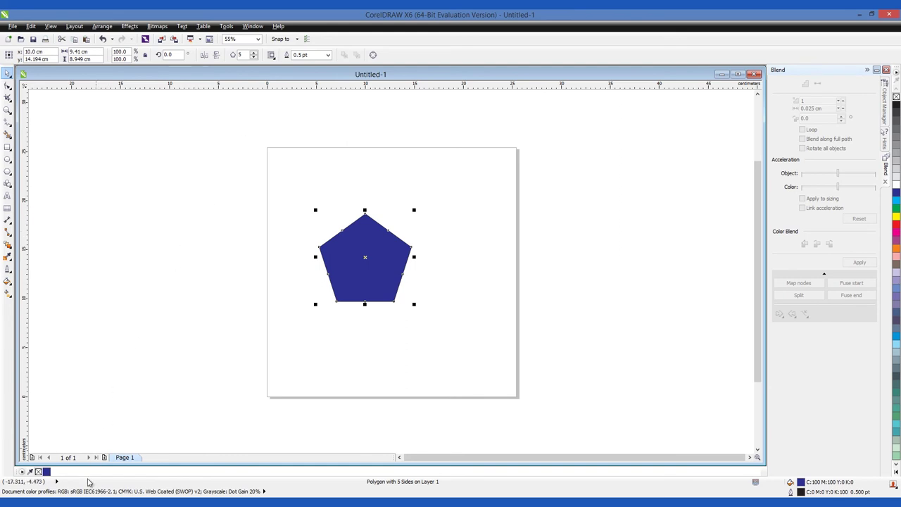
key("alt+Tab")
scroll(181, 285, "down", 10)
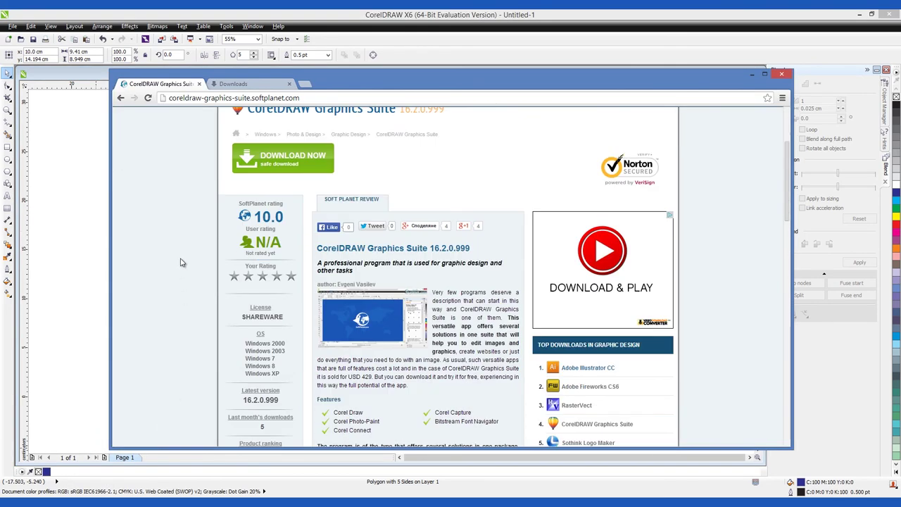
scroll(181, 266, "down", 3)
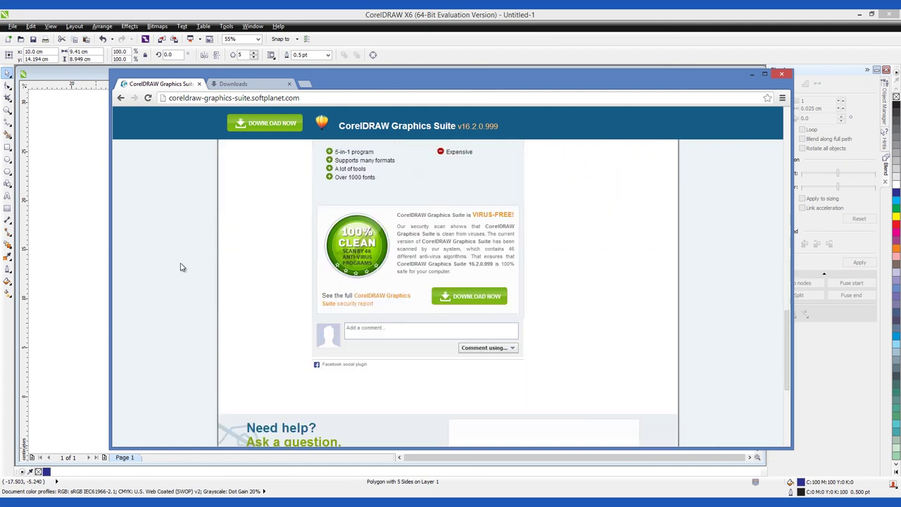
scroll(190, 258, "up", 5)
scroll(190, 257, "up", 8)
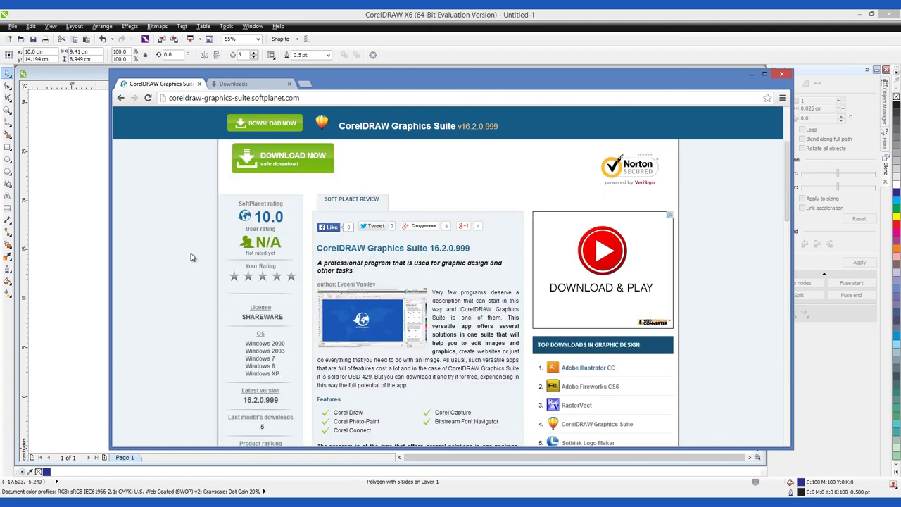